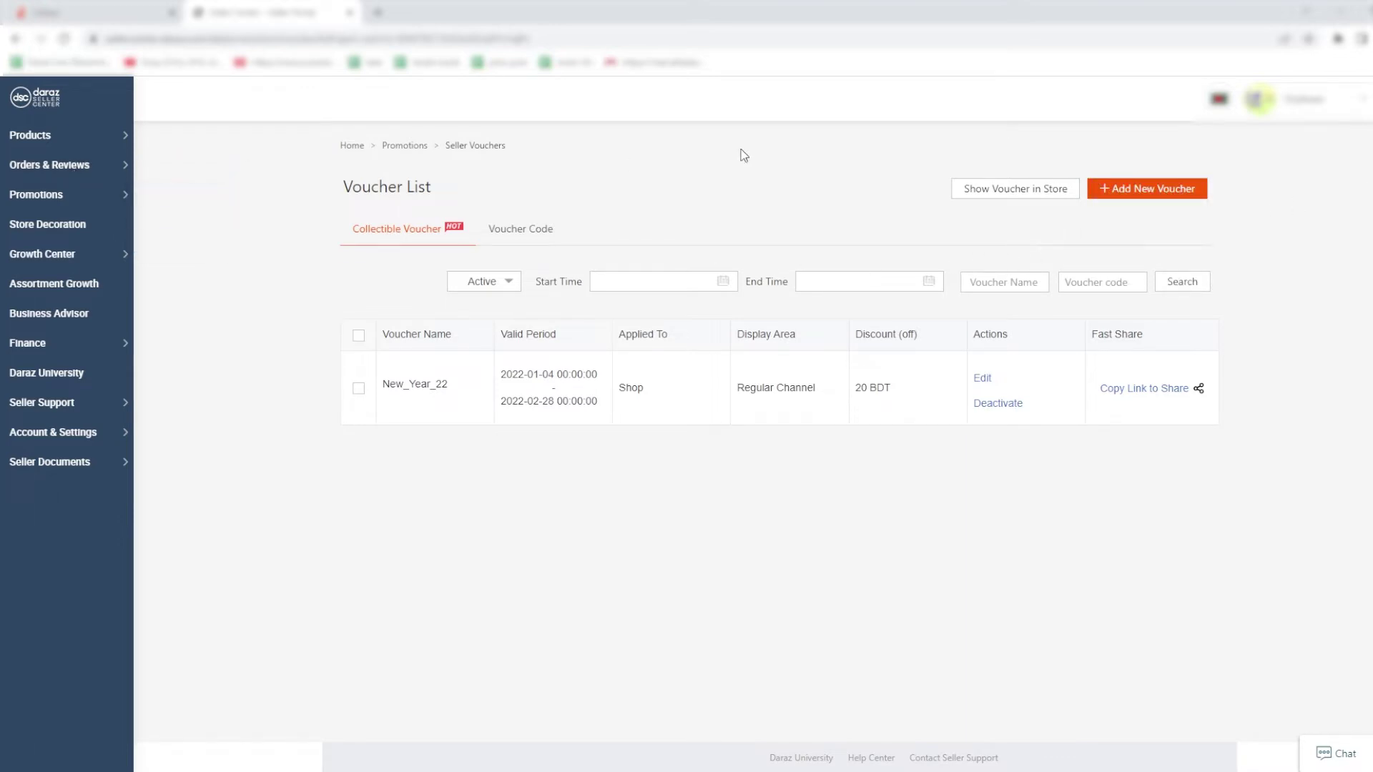
Start a new voucher from the voucher list and name it Test_Voucher
{"action": "left_click", "coordinate": [1157, 190]}
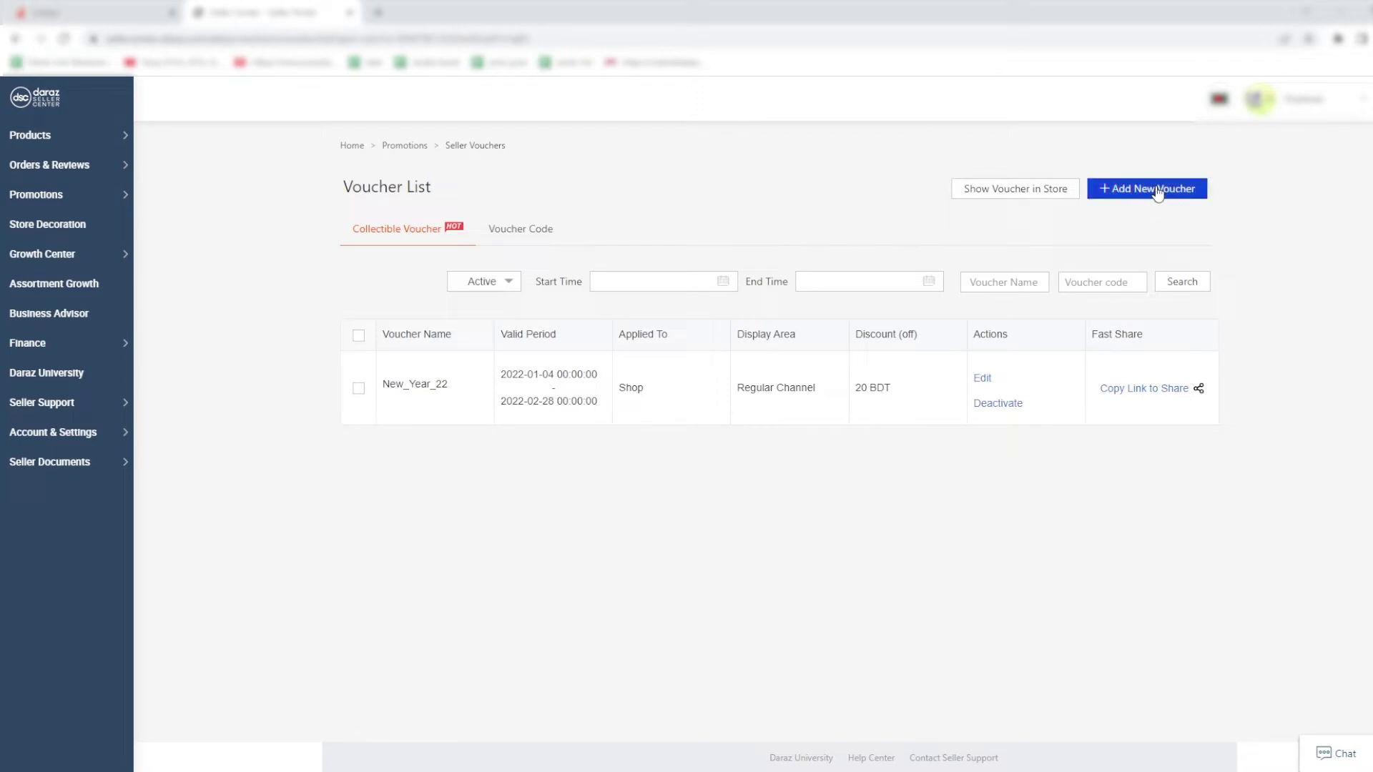
{"action": "left_click", "coordinate": [1149, 190]}
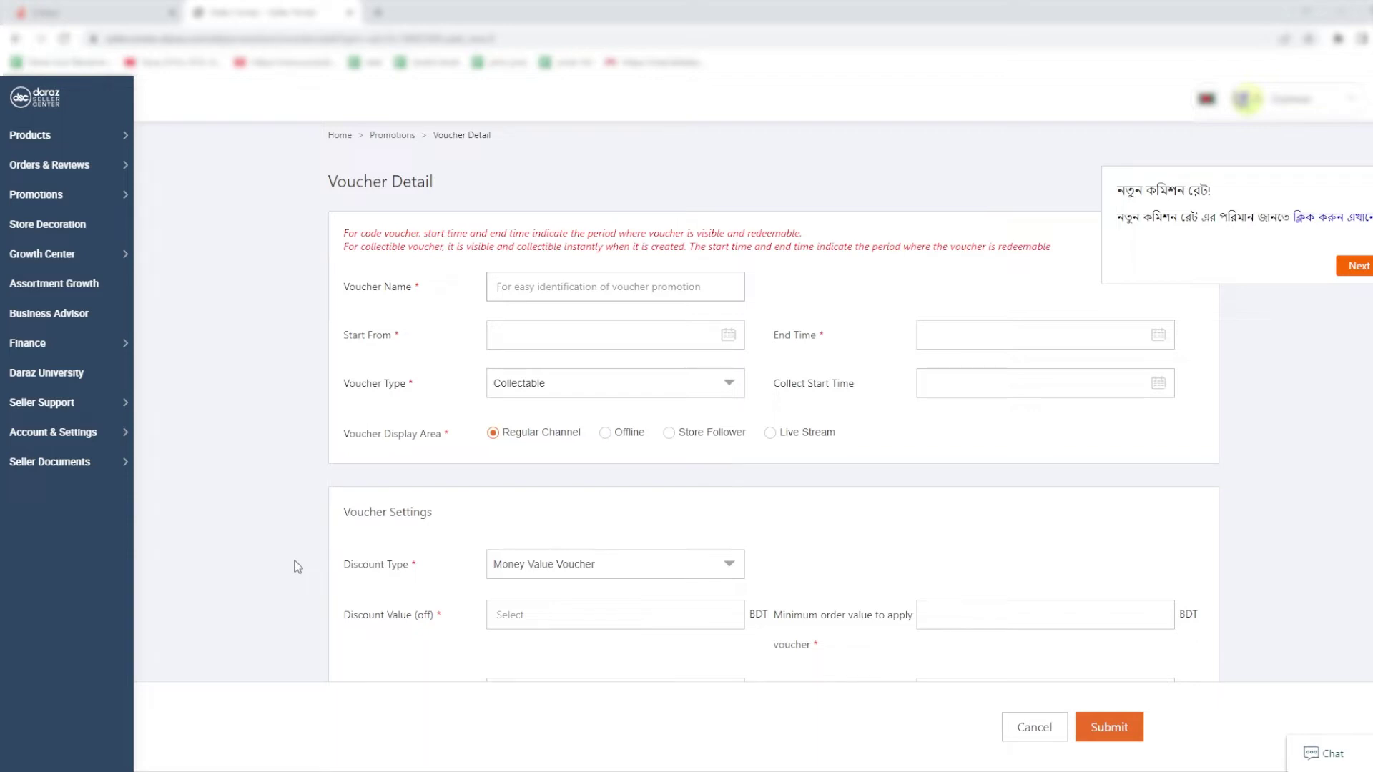
{"action": "type", "text": "Tes"}
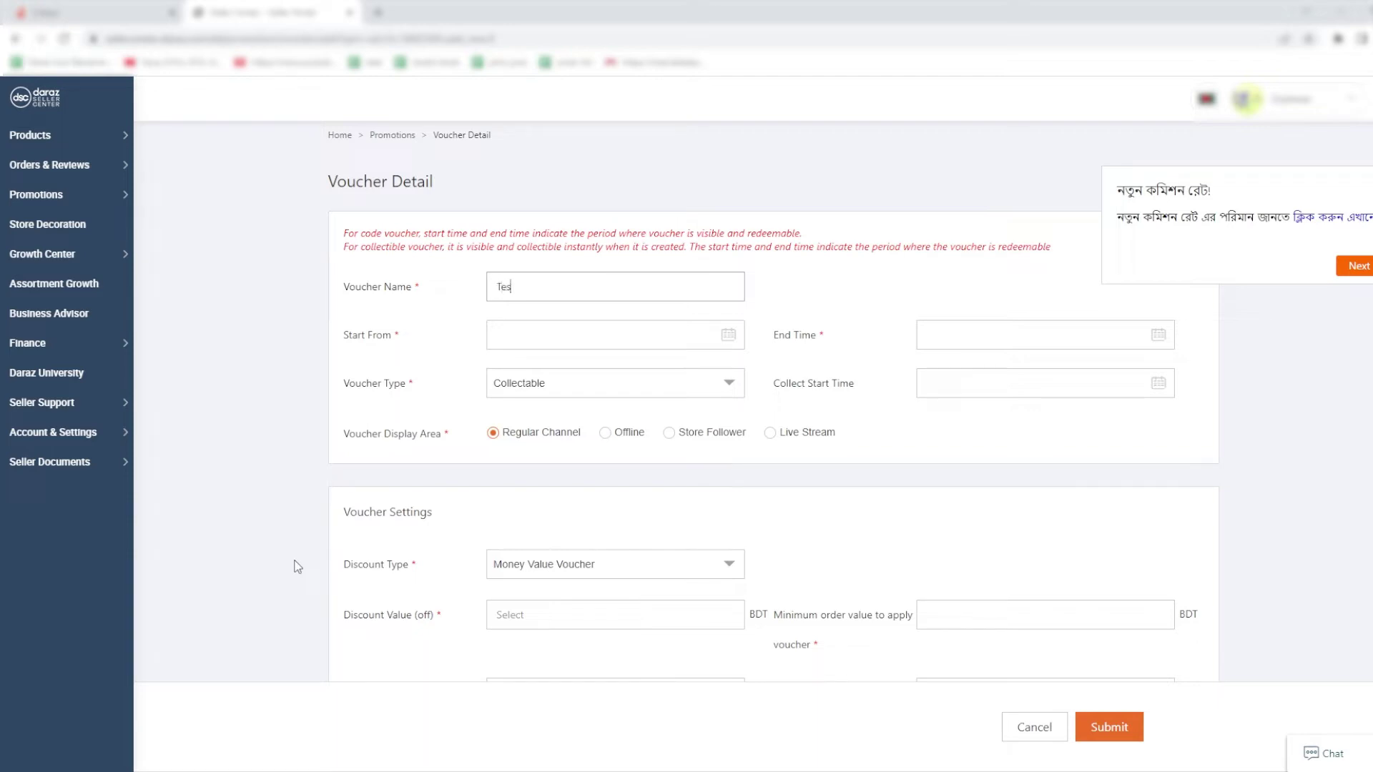
{"action": "type", "text": "t_Voucher"}
Set the voucher's validity period to start on 2022-07-27 and end on 2022-11-10
{"action": "left_click", "coordinate": [576, 335]}
{"action": "left_click", "coordinate": [1002, 334]}
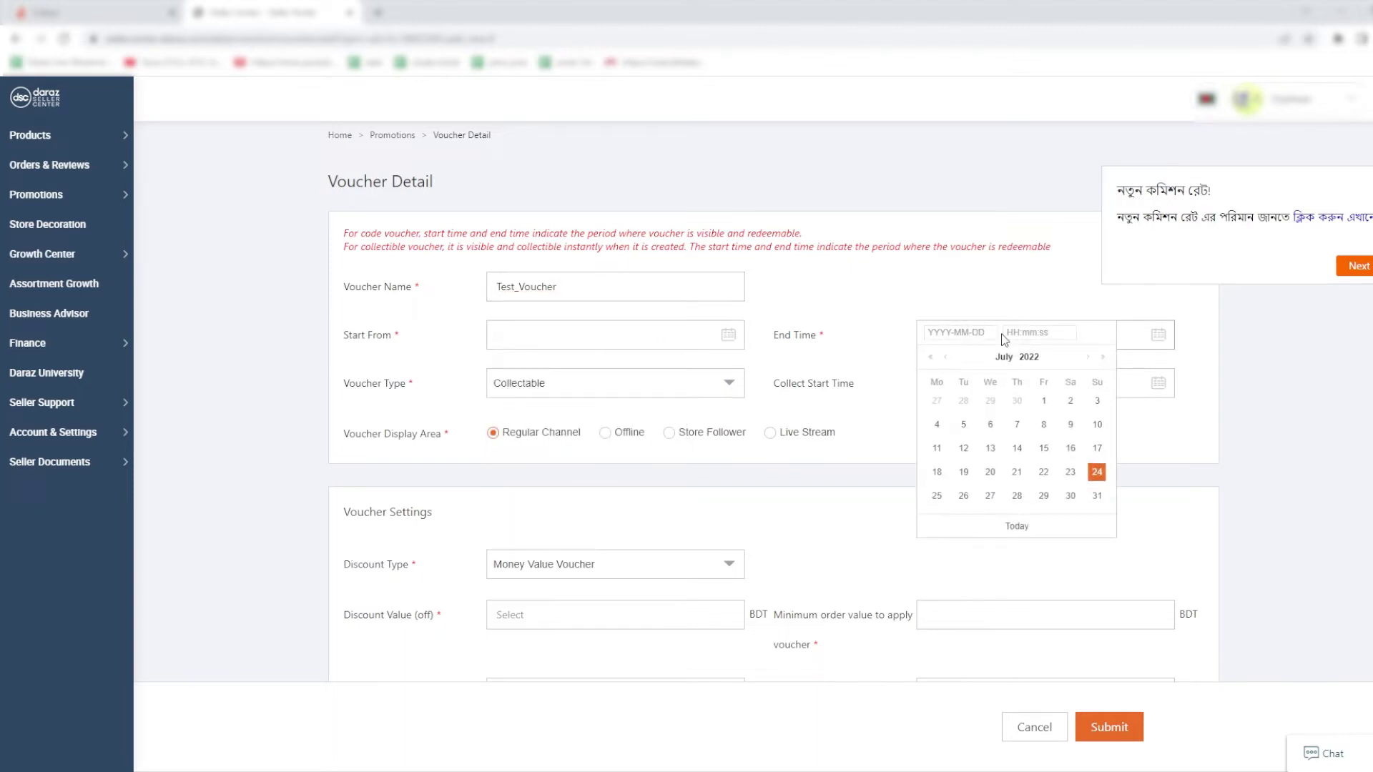
{"action": "left_click", "coordinate": [597, 335]}
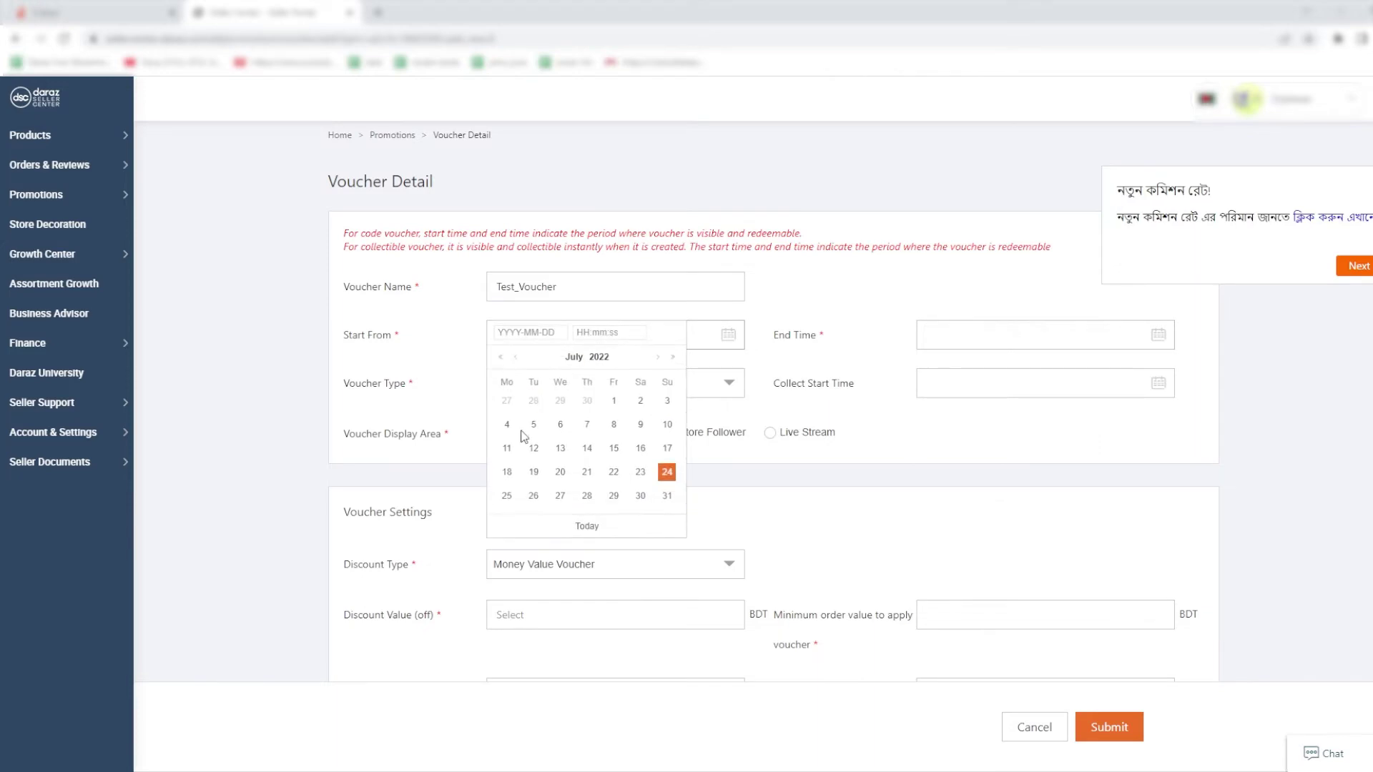
{"action": "left_click", "coordinate": [561, 498]}
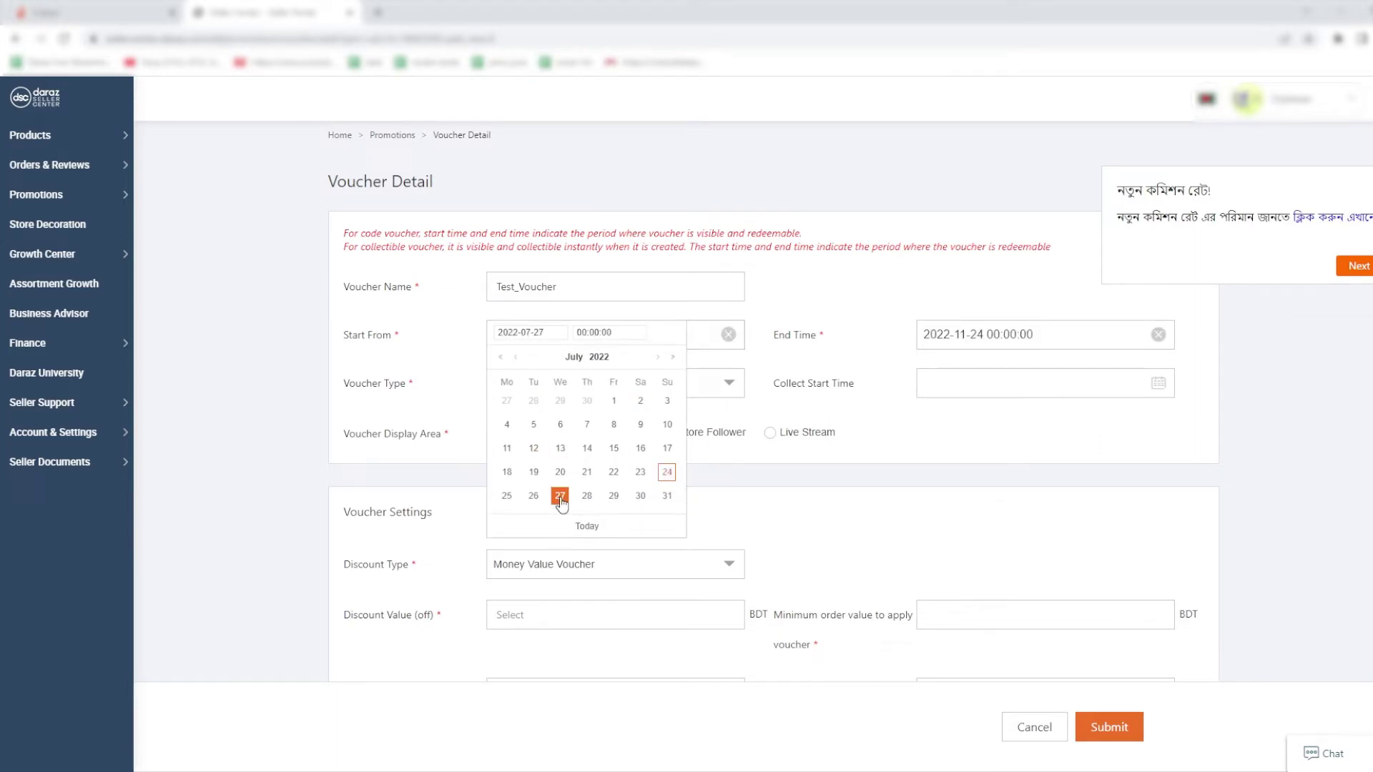
{"action": "left_click", "coordinate": [980, 336]}
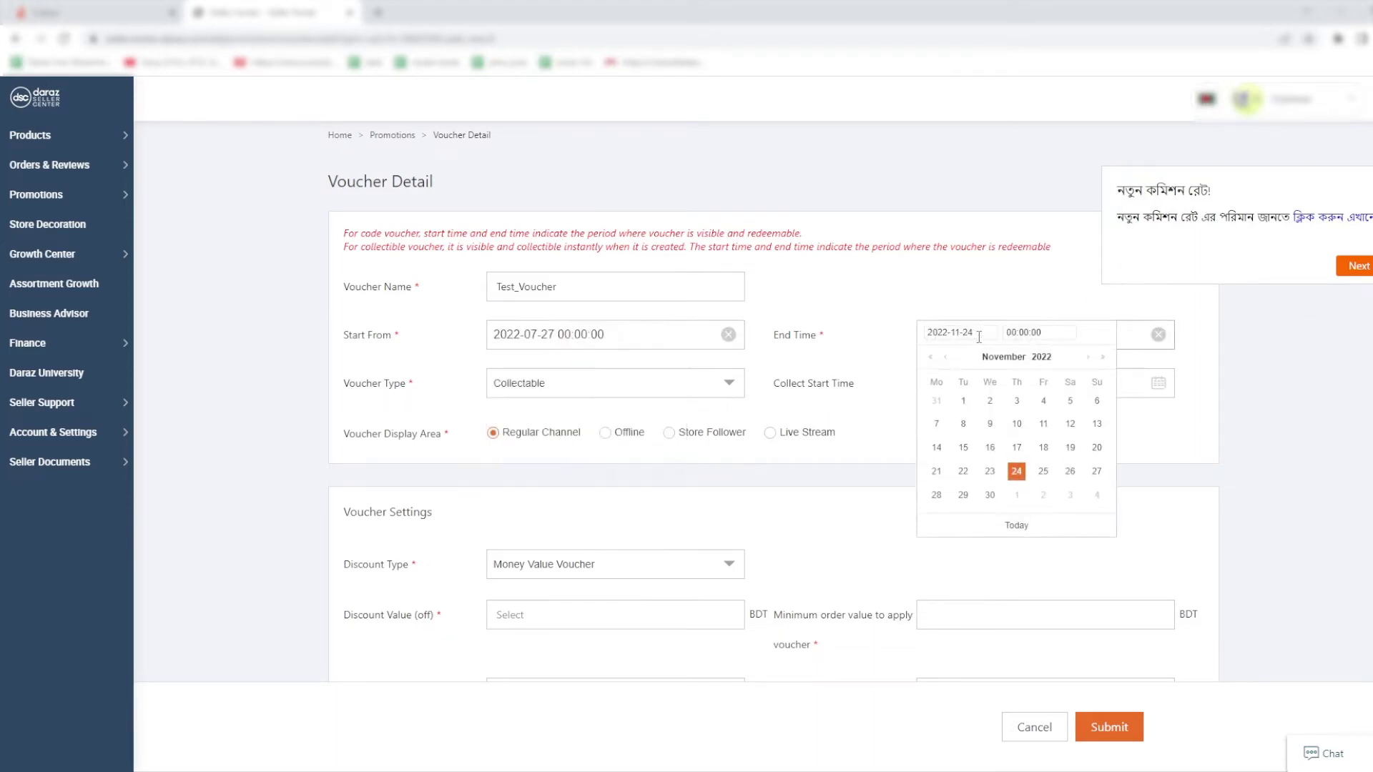
{"action": "left_click", "coordinate": [1017, 425]}
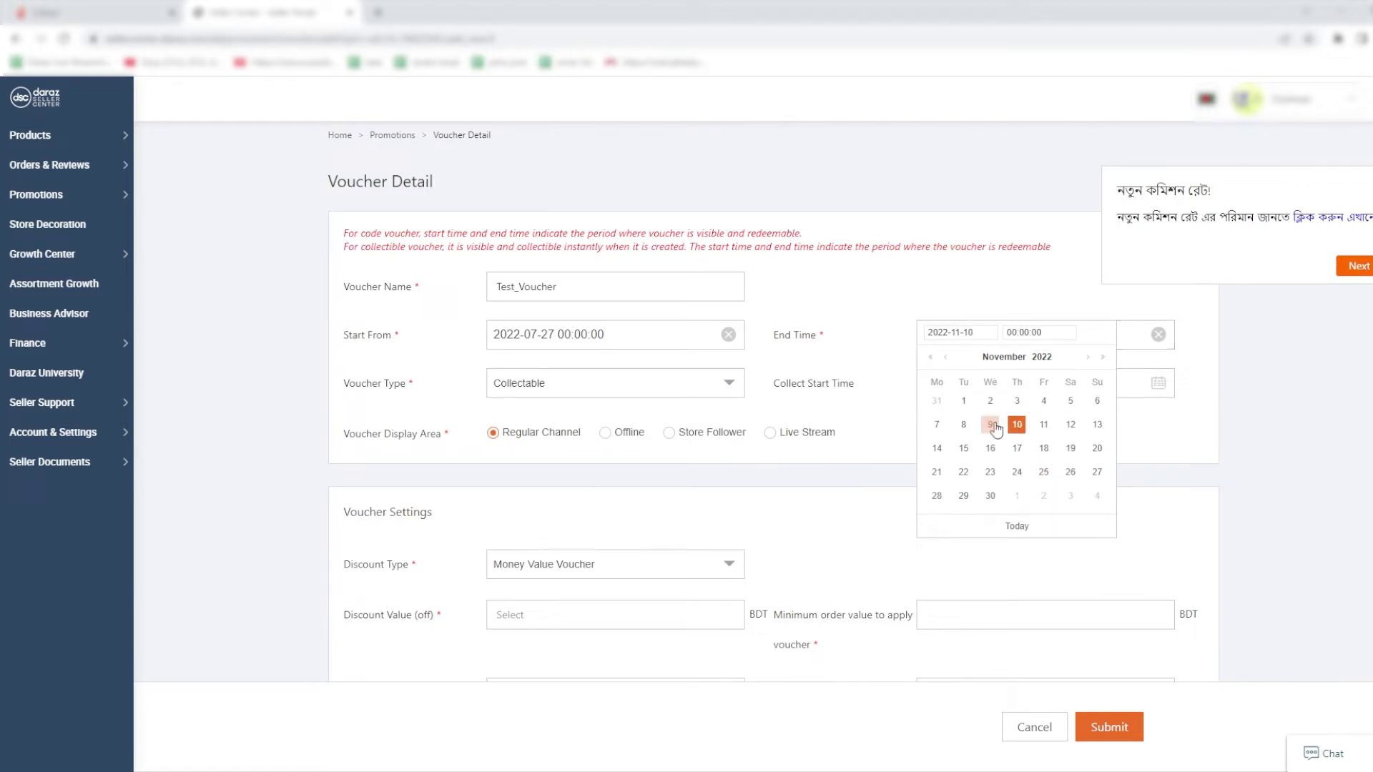
{"action": "left_click", "coordinate": [858, 423]}
Keep the voucher type as Collectable and set the collect start time to 2022-07-25
{"action": "left_click", "coordinate": [729, 393]}
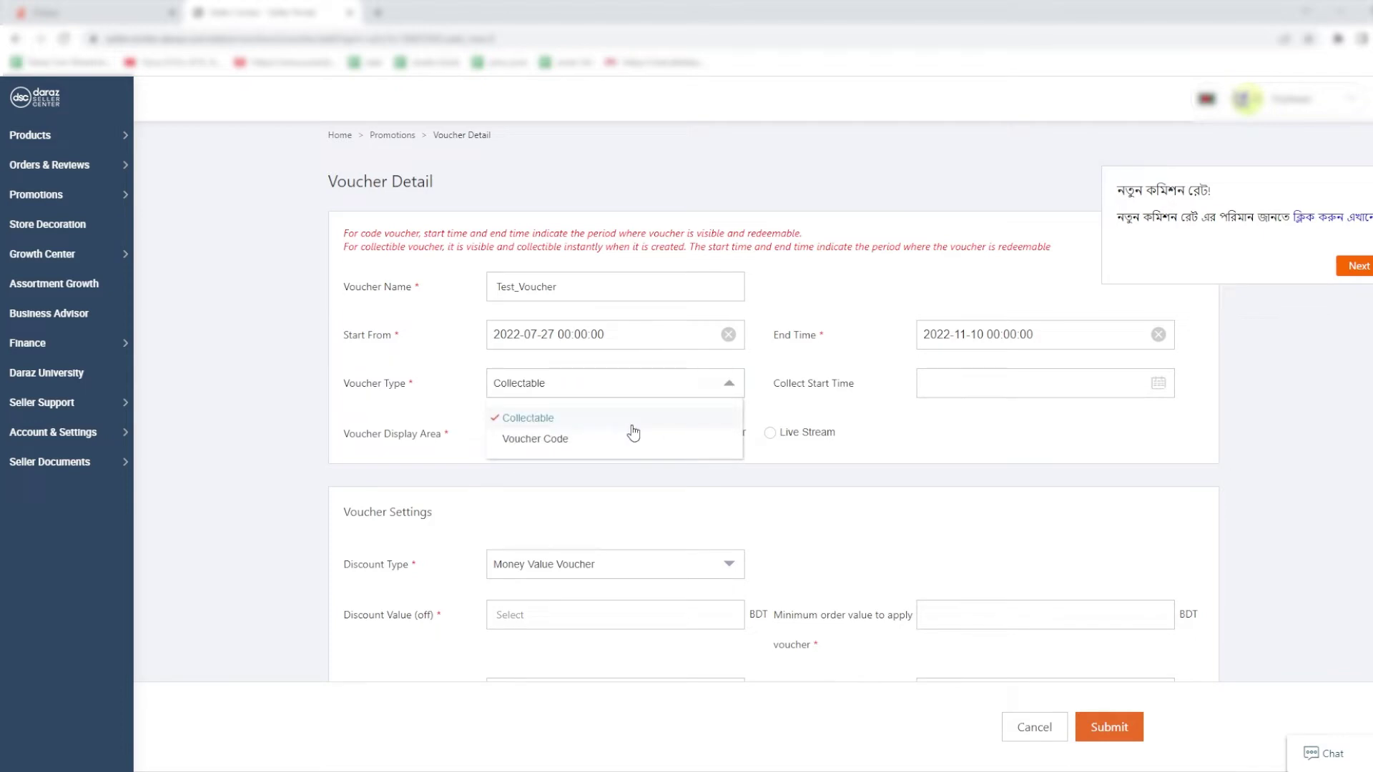
{"action": "left_click", "coordinate": [1000, 384]}
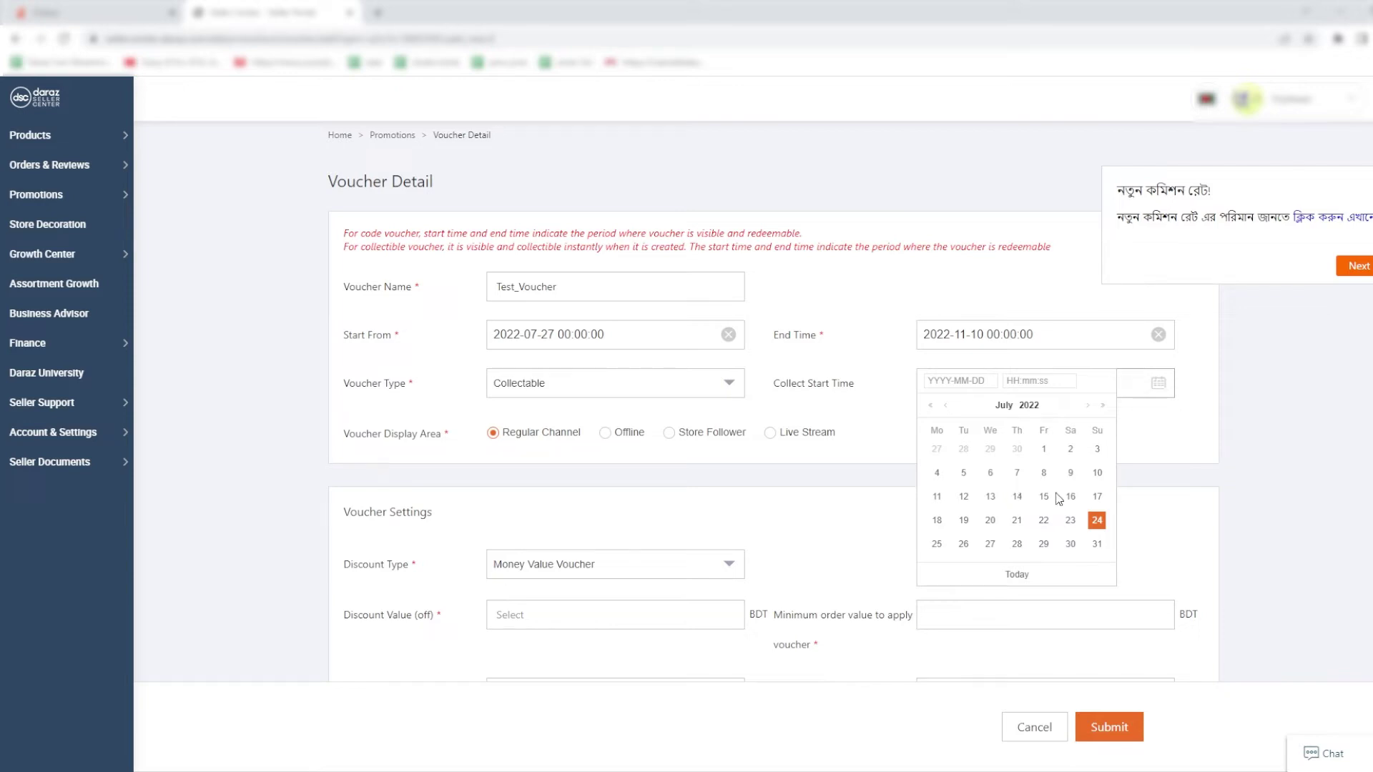
{"action": "left_click", "coordinate": [1043, 496]}
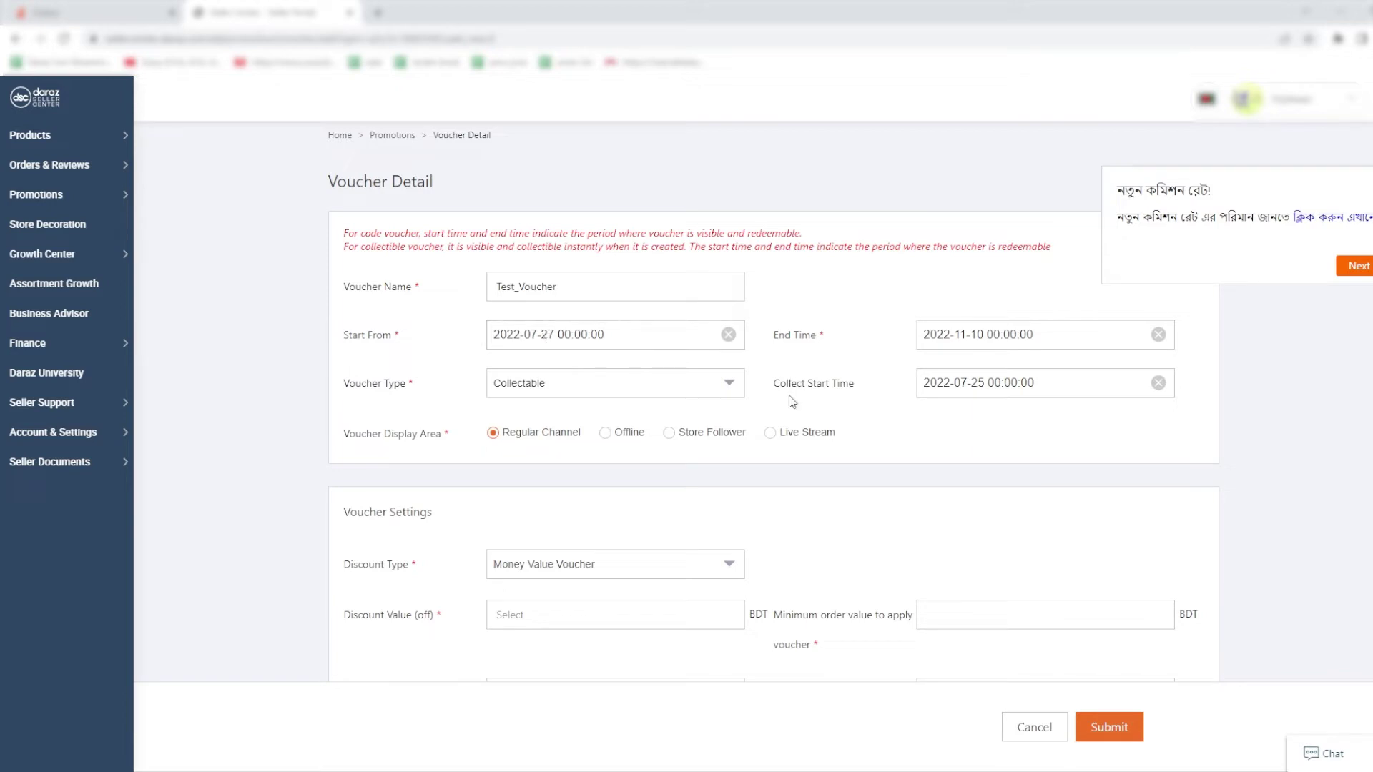
{"action": "left_click", "coordinate": [980, 385]}
{"action": "left_click", "coordinate": [936, 473]}
Set the voucher display area to Live Stream
{"action": "left_click", "coordinate": [605, 433]}
{"action": "left_click", "coordinate": [669, 434]}
{"action": "left_click", "coordinate": [775, 439]}
Keep the discount type as Money Value Voucher and enter a discount of 10 BDT with a minimum order value of 1000 BDT
{"action": "scroll", "coordinate": [774, 444], "scroll_direction": "down", "scroll_amount": 2}
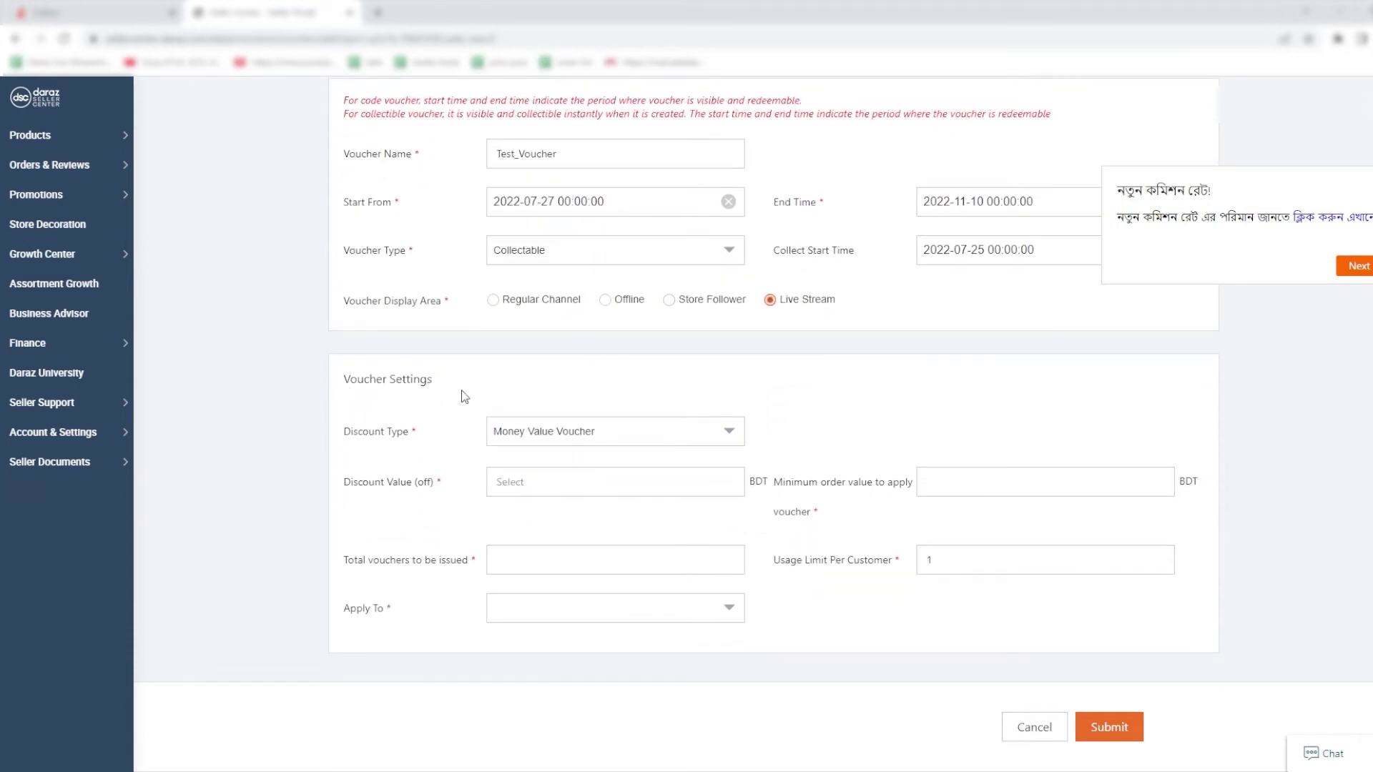
{"action": "left_click", "coordinate": [627, 439]}
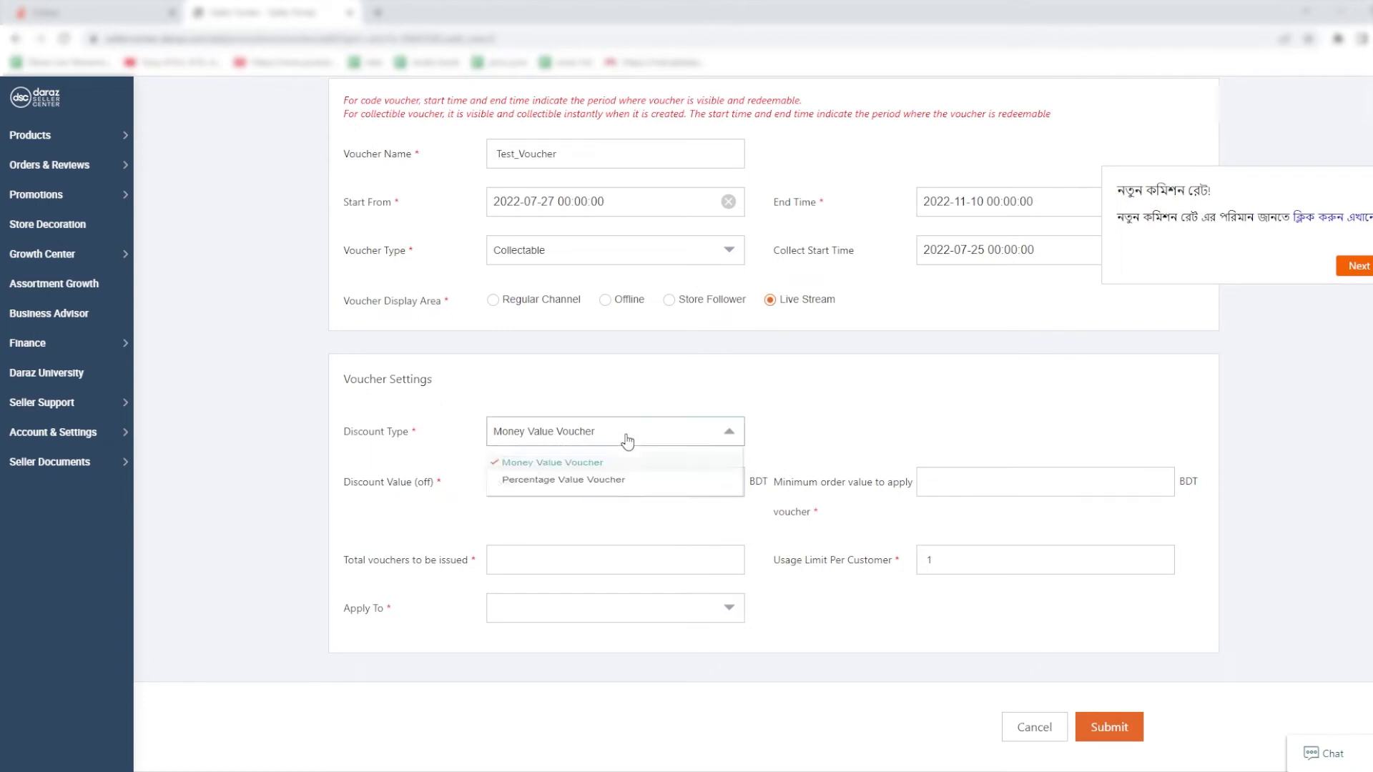
{"action": "left_click", "coordinate": [607, 472]}
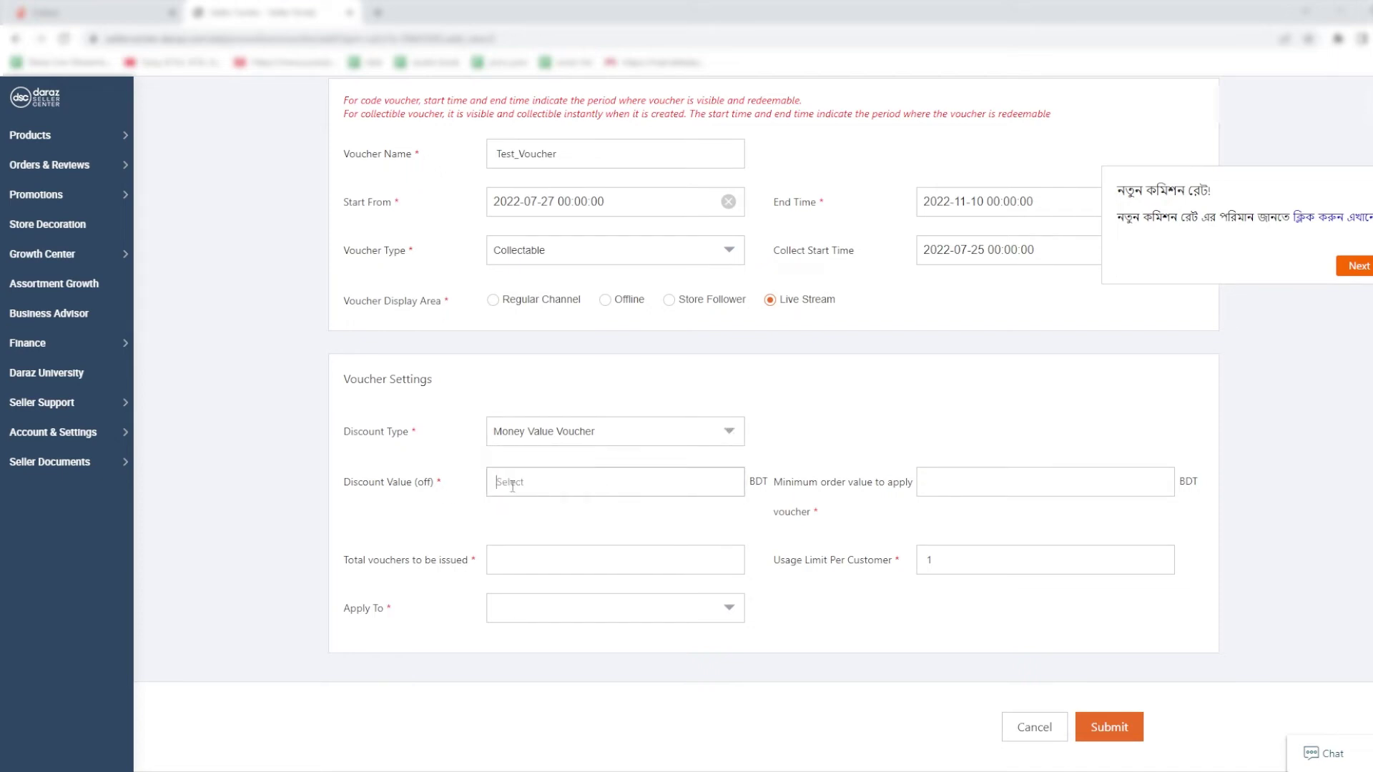
{"action": "type", "text": "10"}
{"action": "left_click", "coordinate": [979, 487]}
{"action": "type", "text": "1000"}
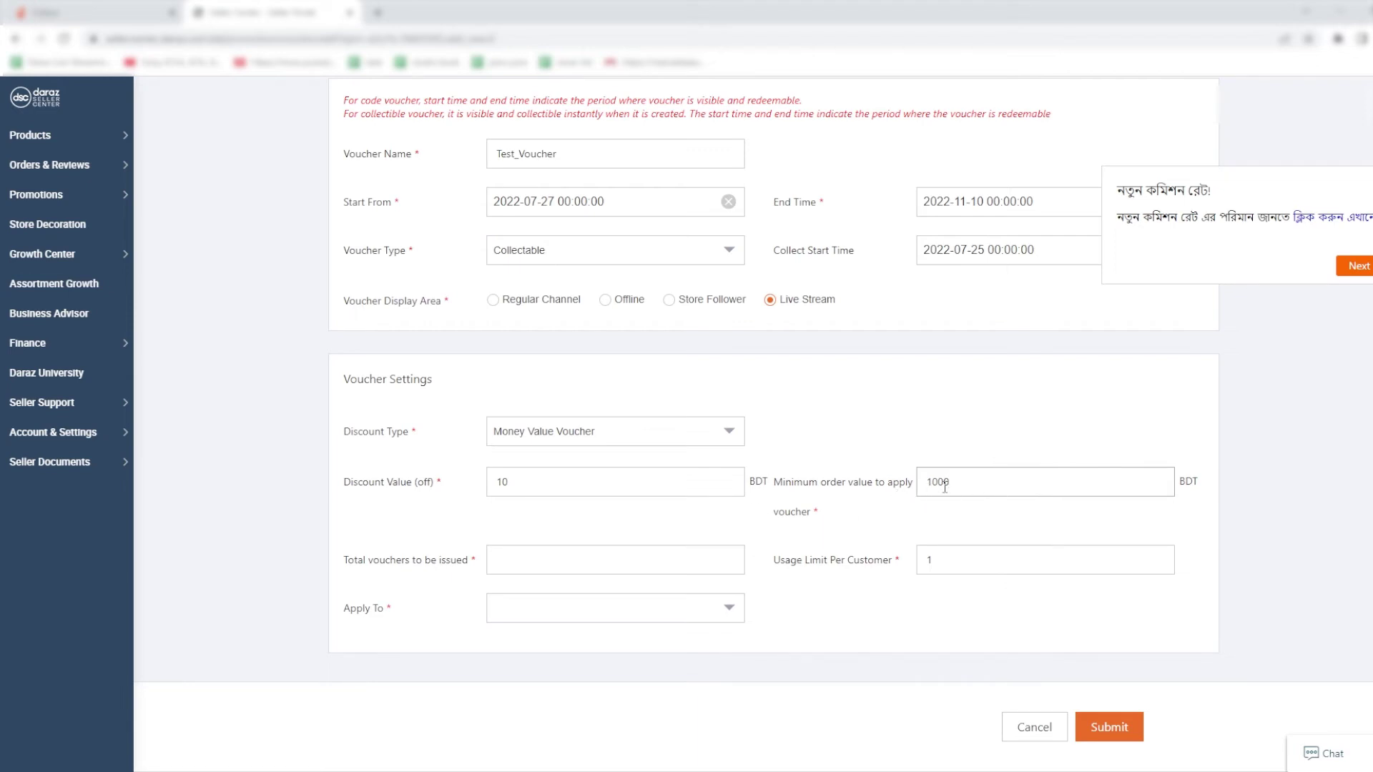
{"action": "left_click_drag", "start_coordinate": [520, 481], "coordinate": [494, 481]}
Set the total vouchers to be issued to 2 and the usage limit per customer to 2
{"action": "left_click", "coordinate": [647, 562]}
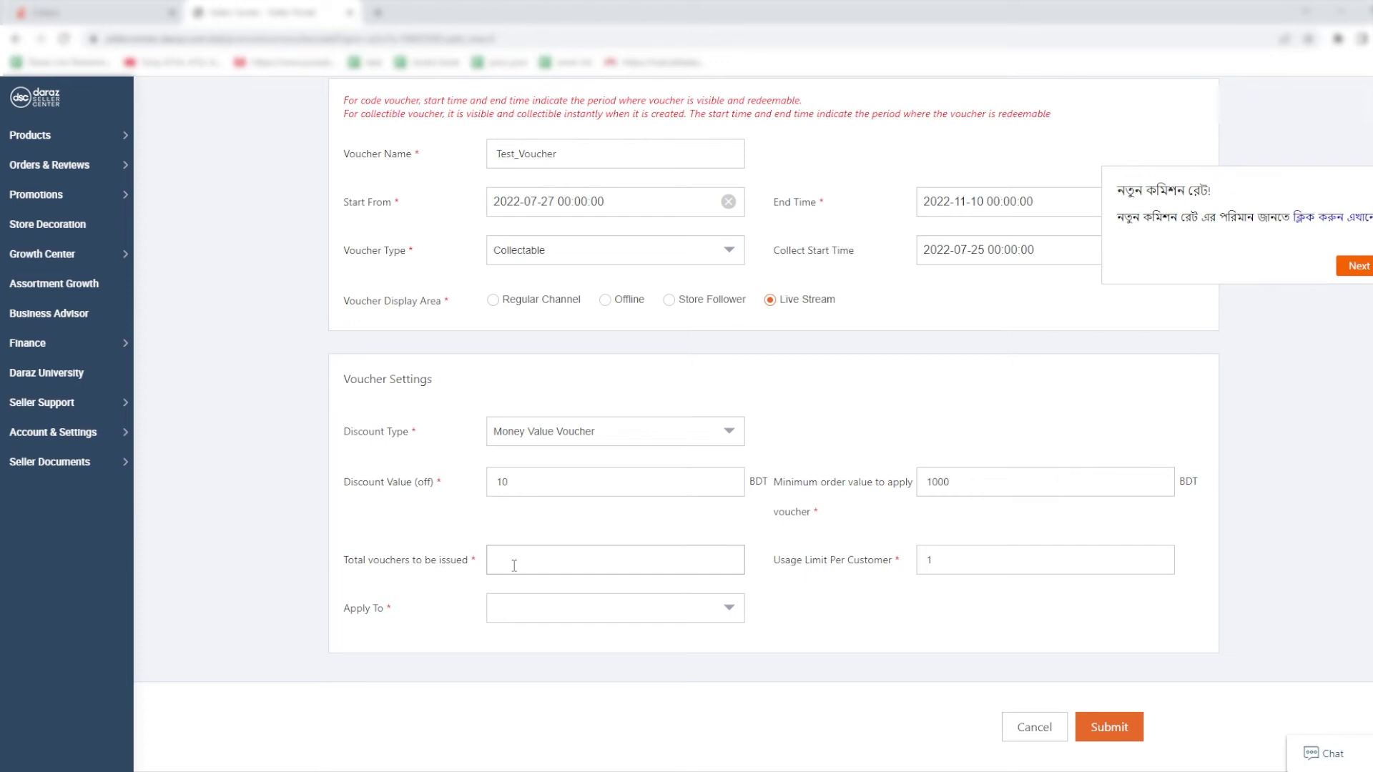
{"action": "type", "text": "2"}
{"action": "key", "text": "Tab"}
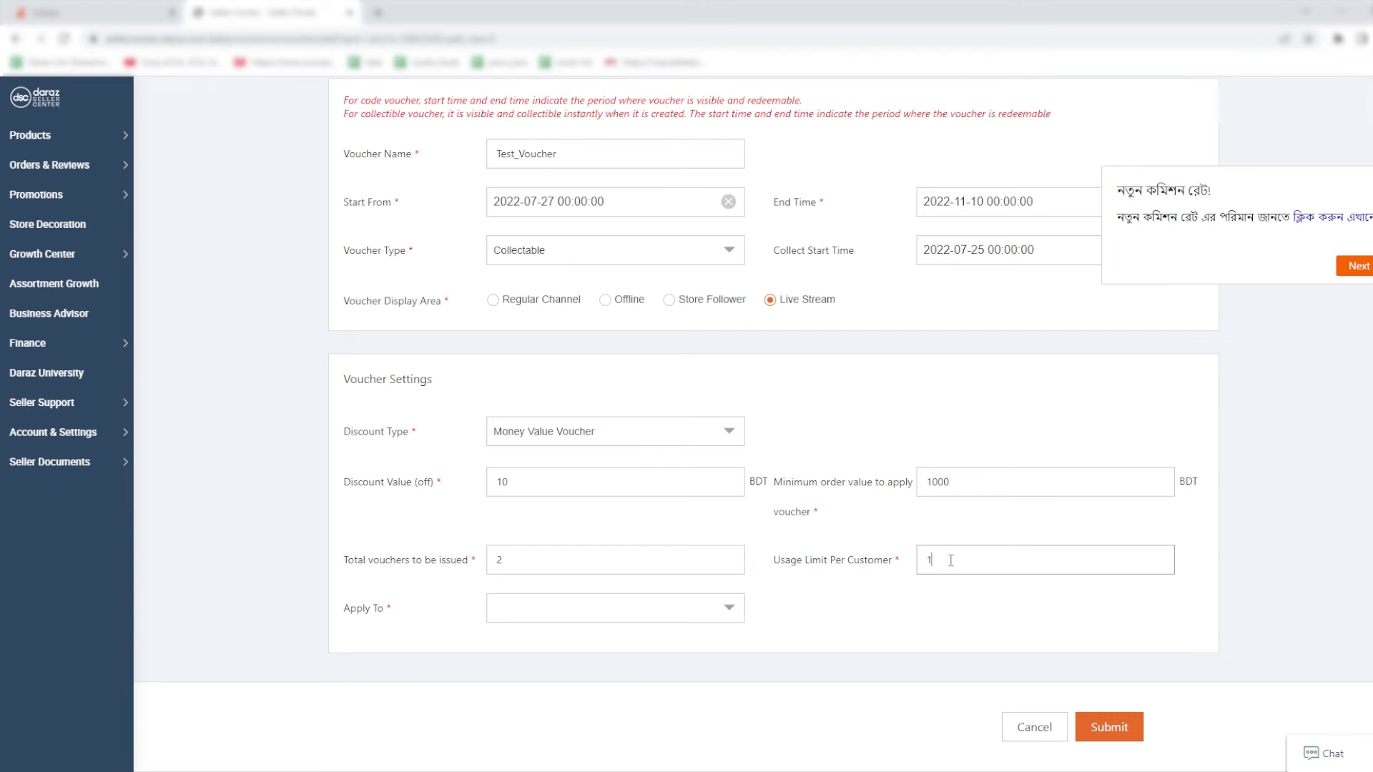
{"action": "key", "text": "BackSpace"}
{"action": "type", "text": "2"}
Apply the voucher to SKU and submit the form
{"action": "left_click", "coordinate": [493, 609]}
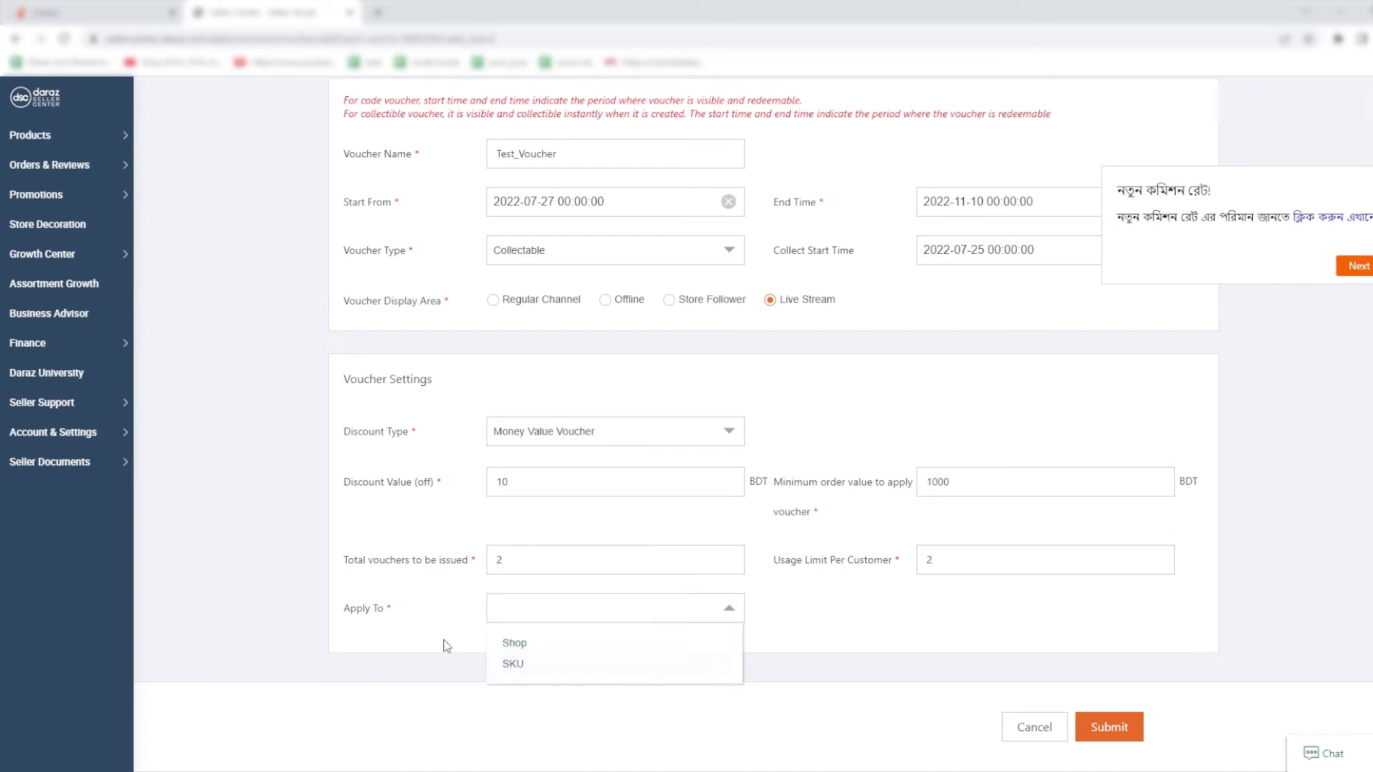
{"action": "left_click", "coordinate": [553, 666]}
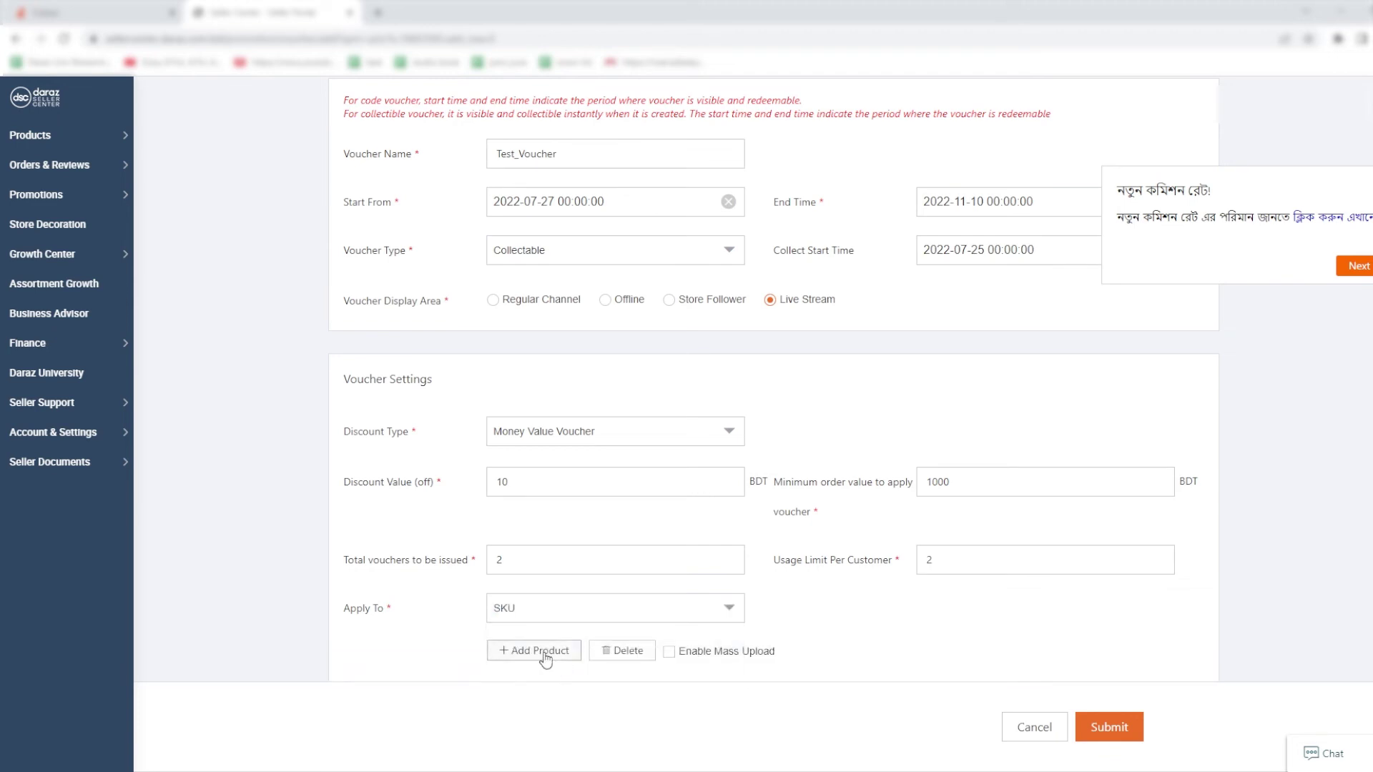
{"action": "left_click", "coordinate": [1104, 728]}
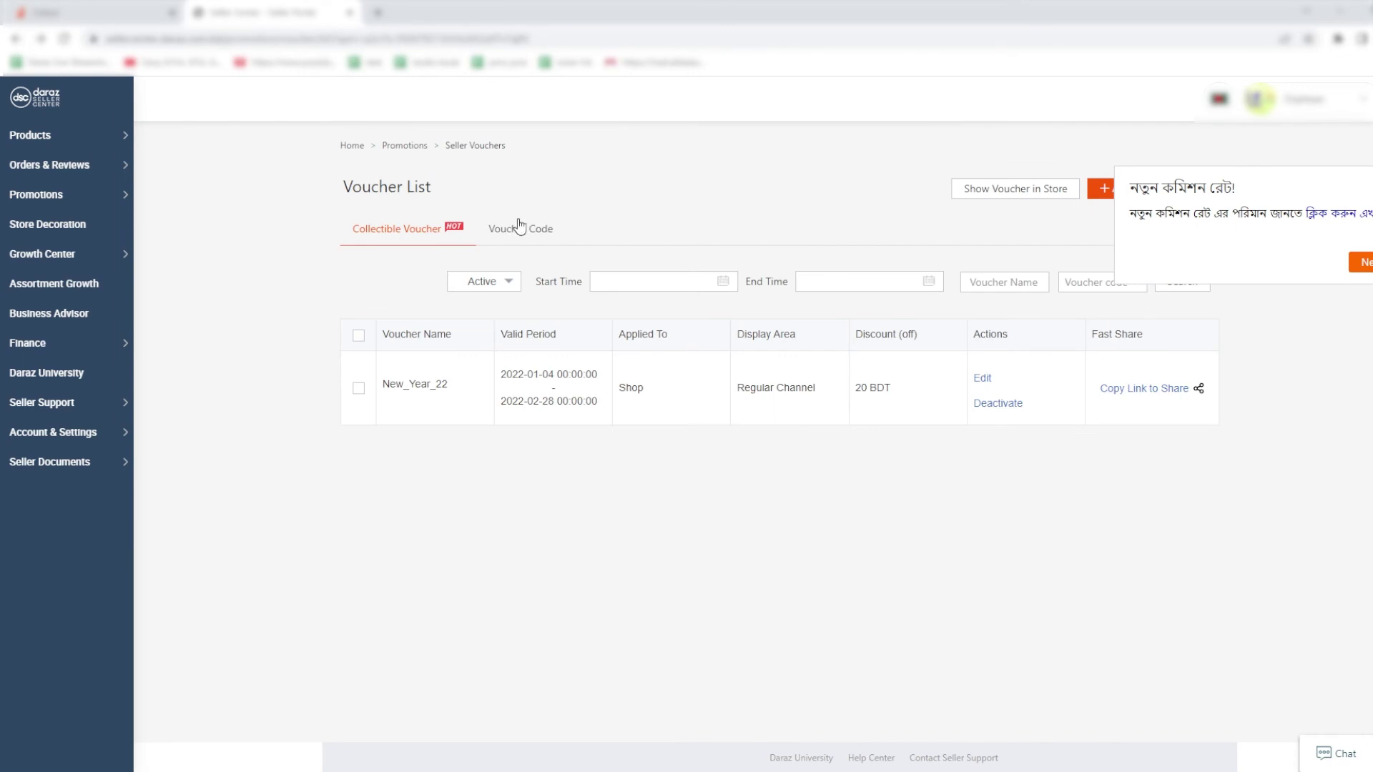
View the existing code vouchers, start another new voucher, and set its voucher code to TEST100
{"action": "left_click", "coordinate": [526, 230]}
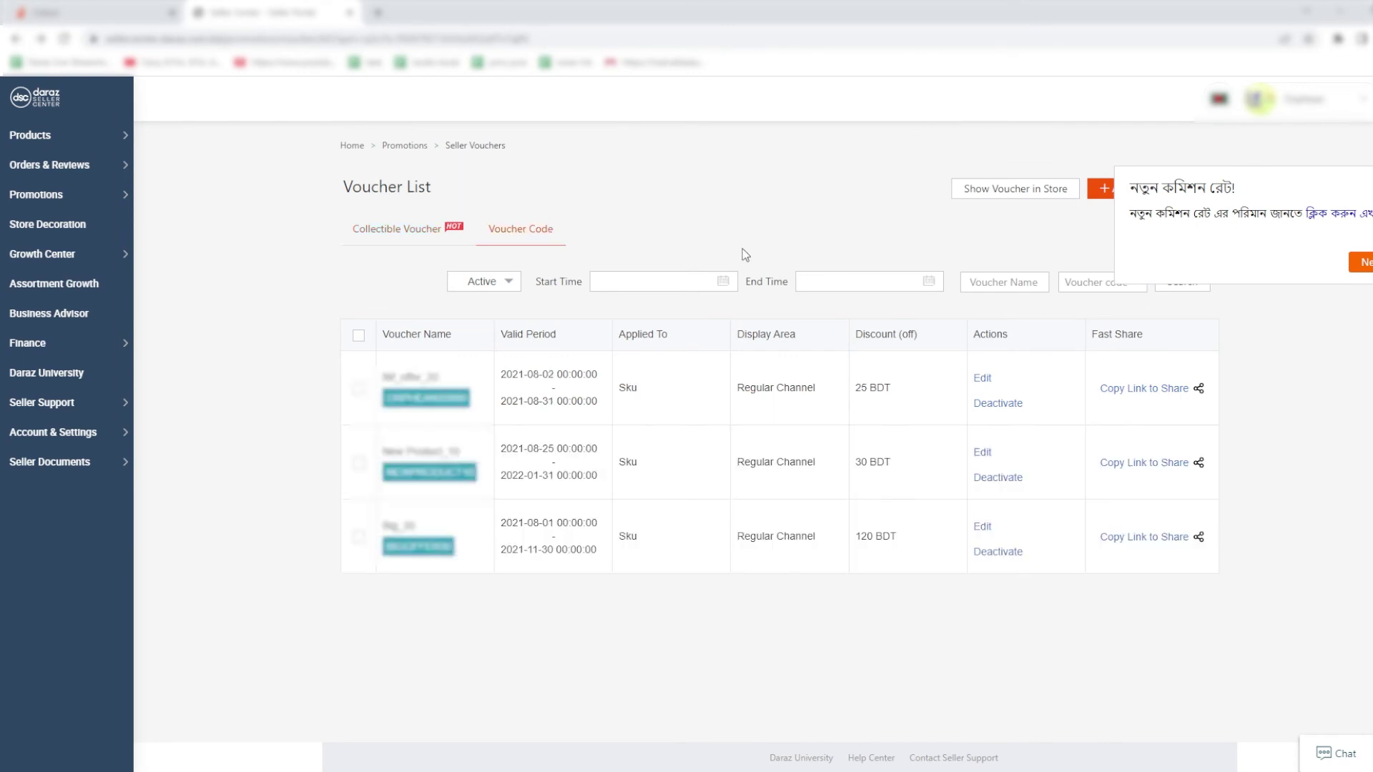
{"action": "left_click", "coordinate": [1101, 189]}
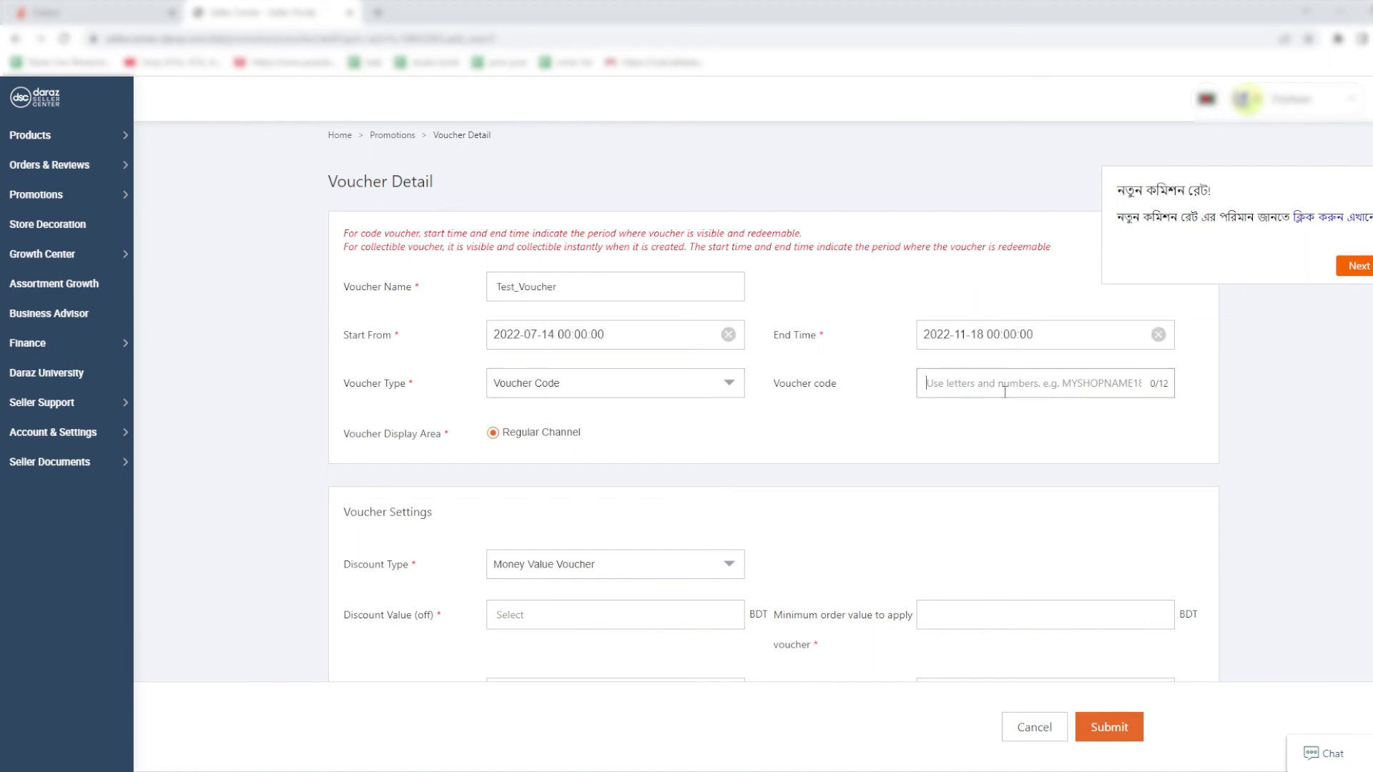
{"action": "type", "text": "SE"}
{"action": "key", "text": "BackSpace"}
{"action": "key", "text": "BackSpace"}
{"action": "type", "text": "TEST100"}
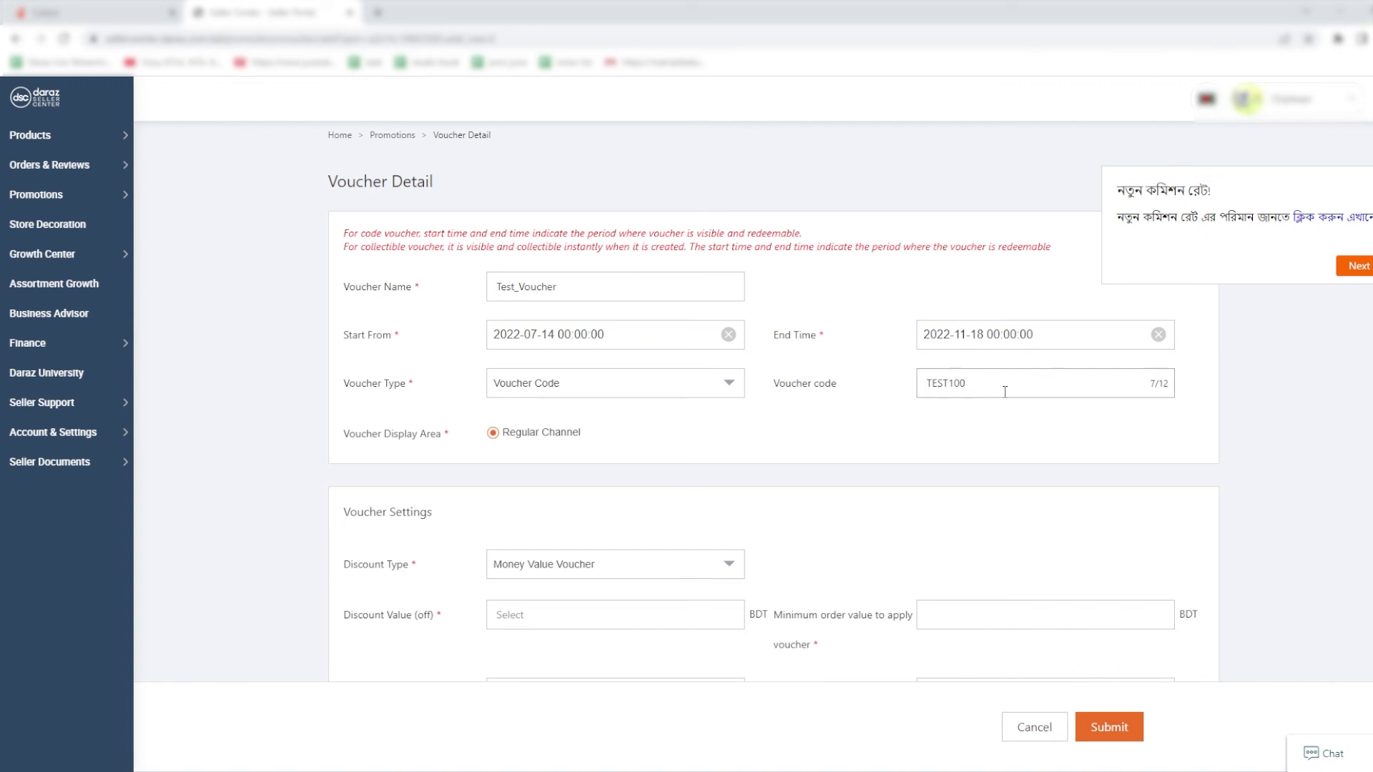
{"action": "scroll", "coordinate": [687, 615], "scroll_direction": "down", "scroll_amount": 2}
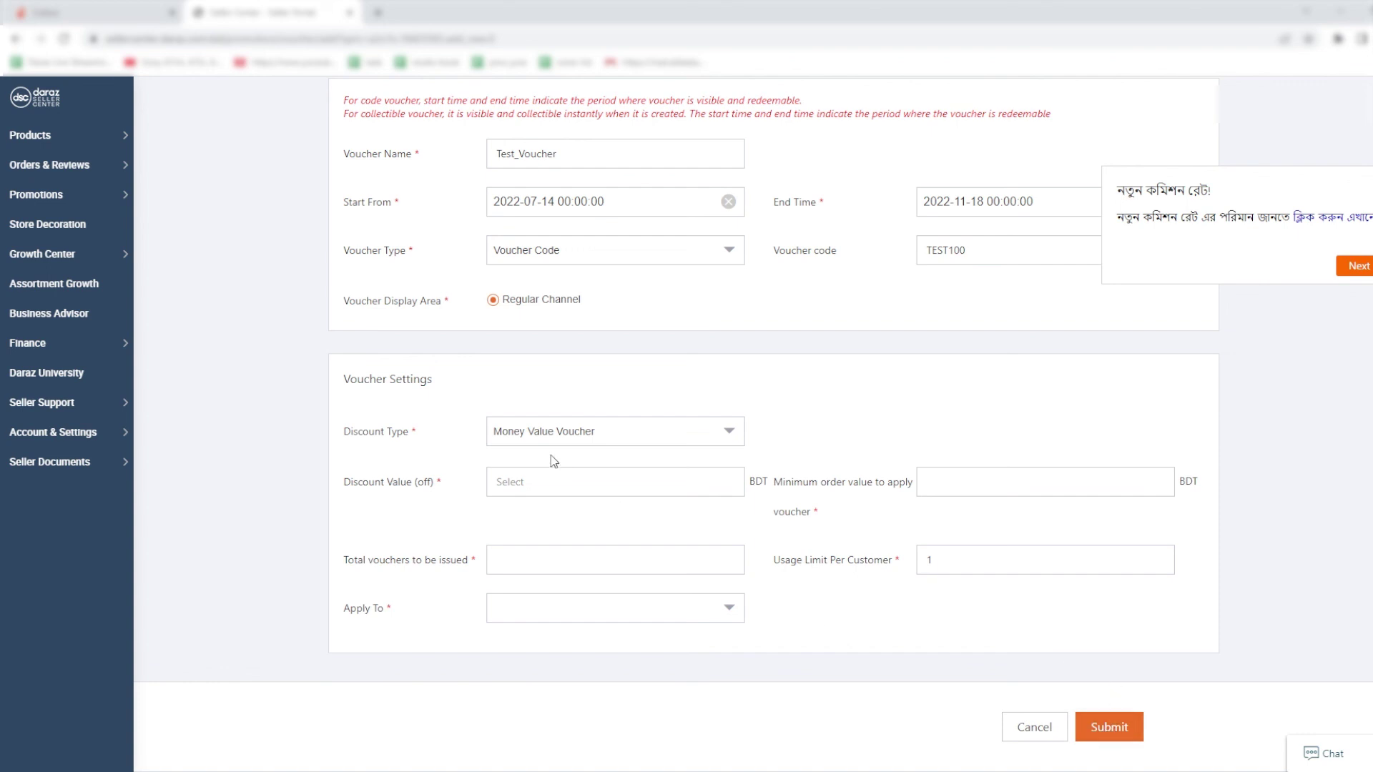
{"action": "scroll", "coordinate": [555, 458], "scroll_direction": "up", "scroll_amount": 2}
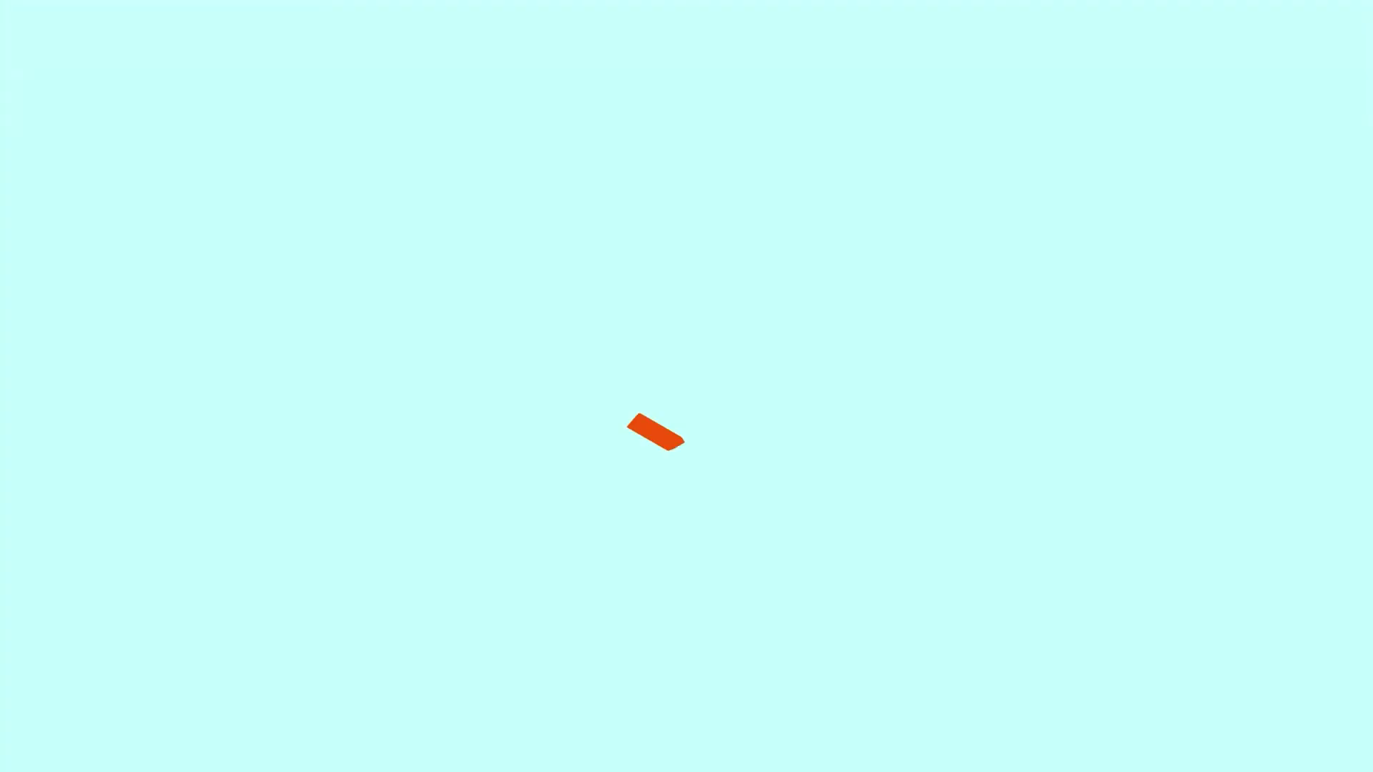